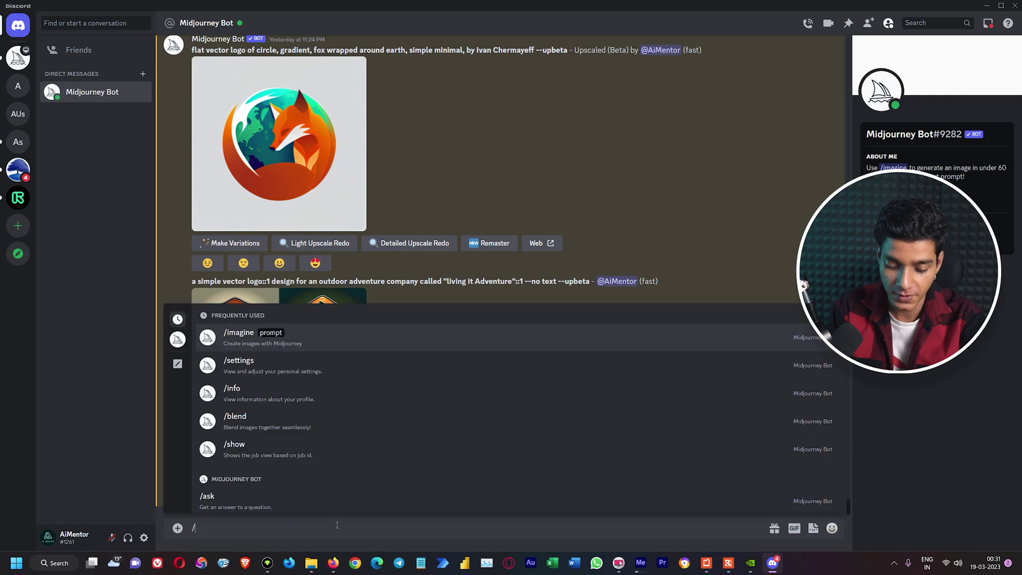
# Step: Generate images with the /imagine prompt a simple vector graphic logo for a company named "Food Panda" and view the resulting logo grid enlarged
pyautogui.press('Tab')
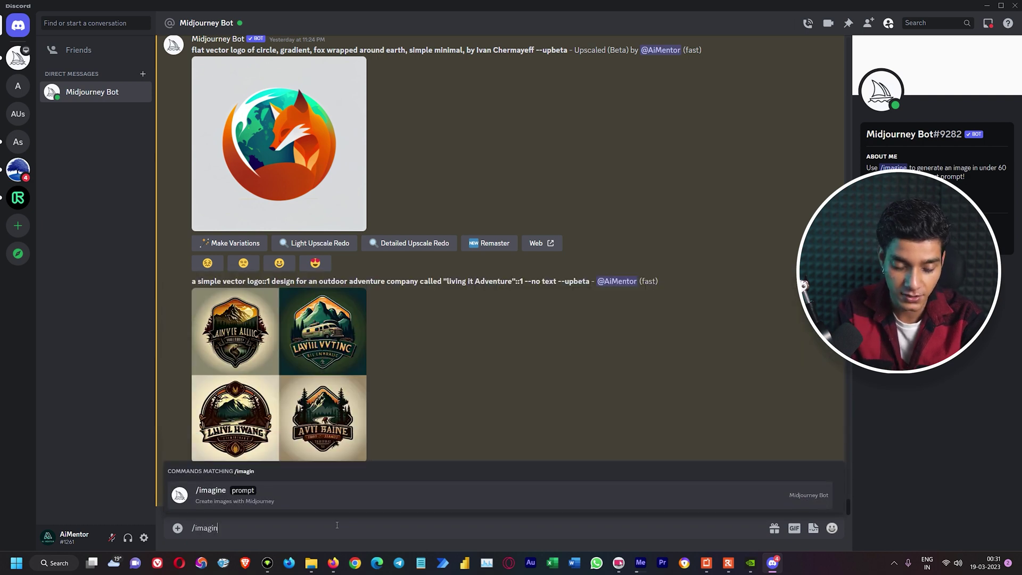
pyautogui.write('a simple vecto')
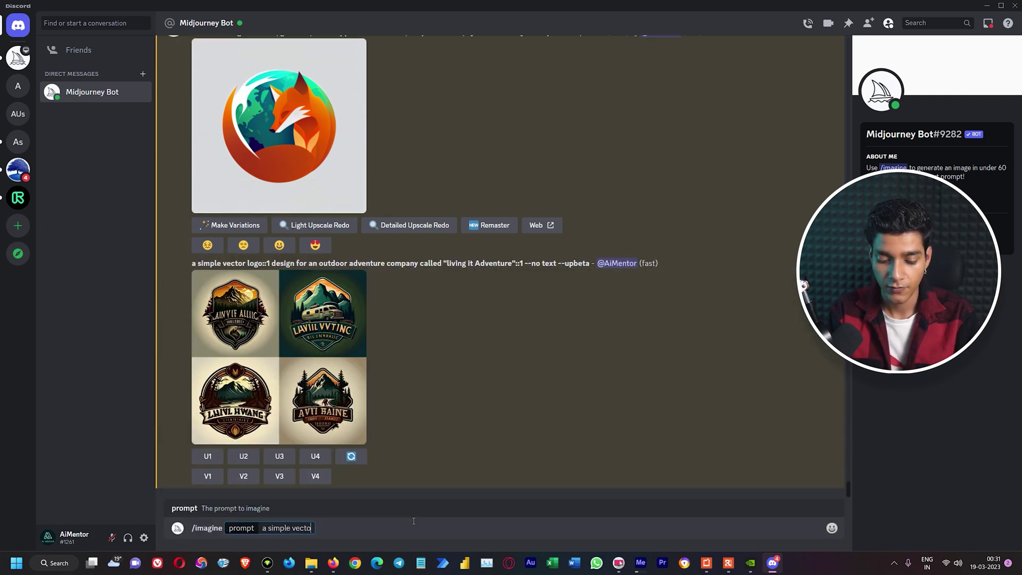
pyautogui.write('r graphic logo')
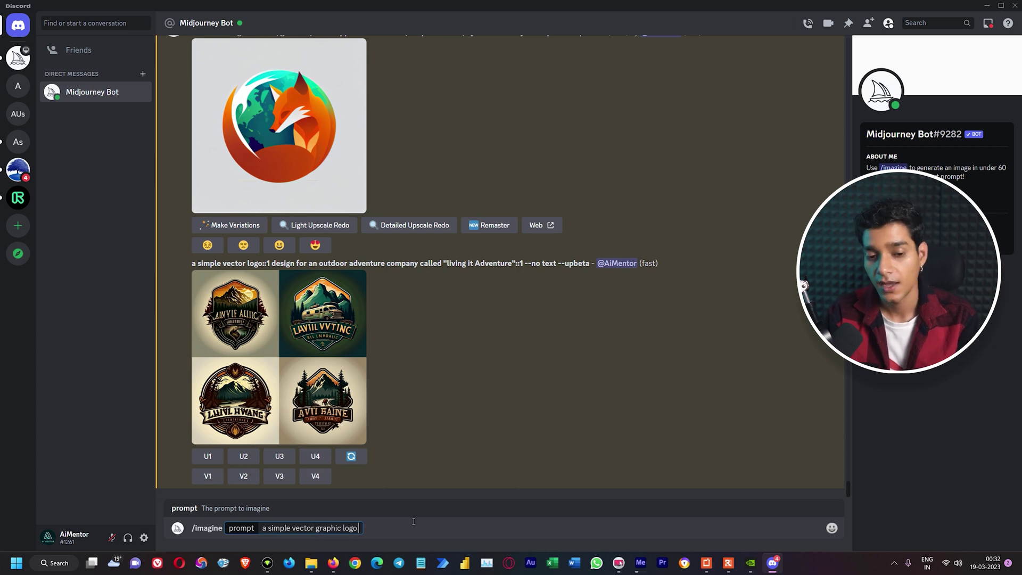
pyautogui.write(' for')
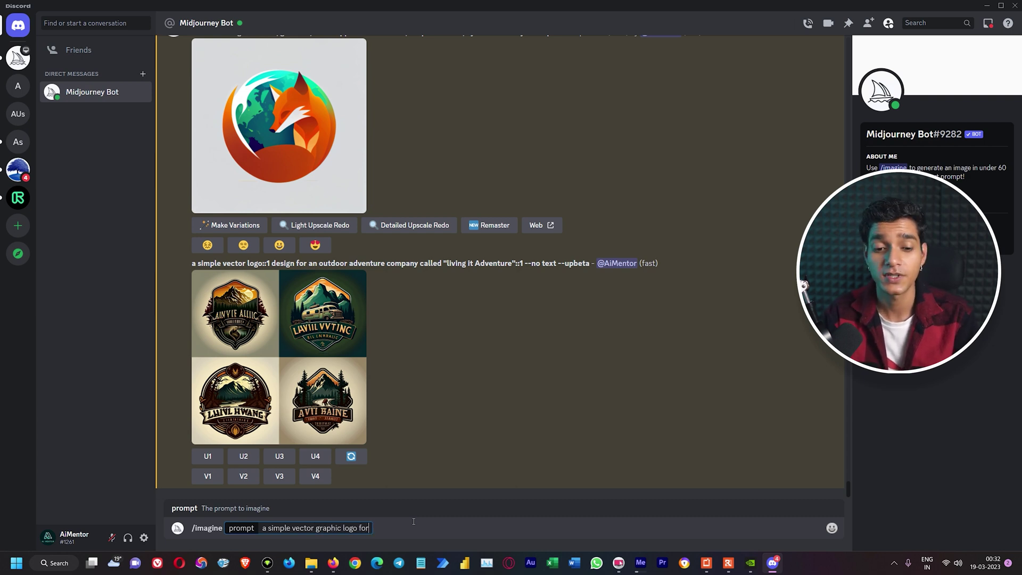
pyautogui.write(' a')
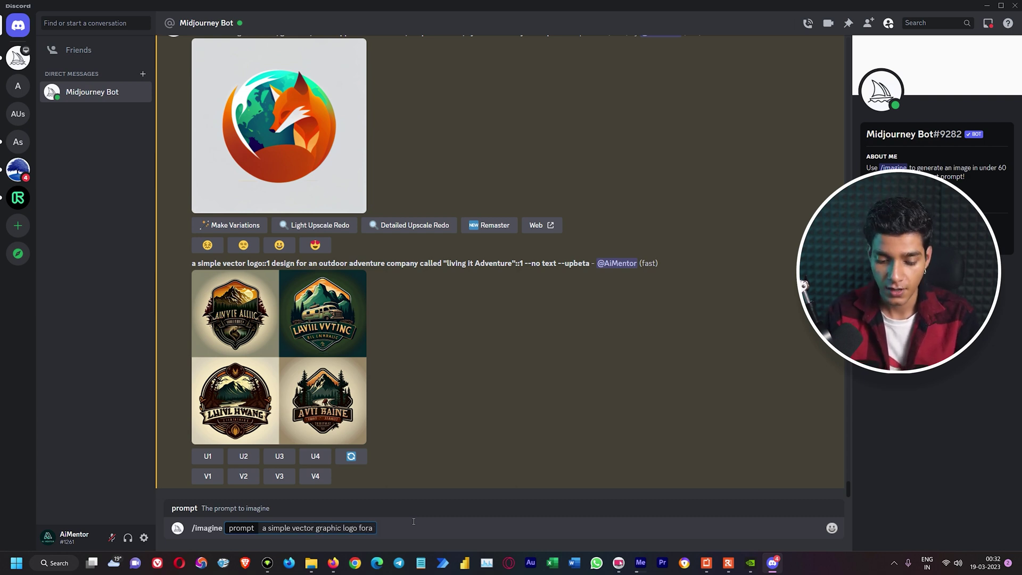
pyautogui.write(' company named ""')
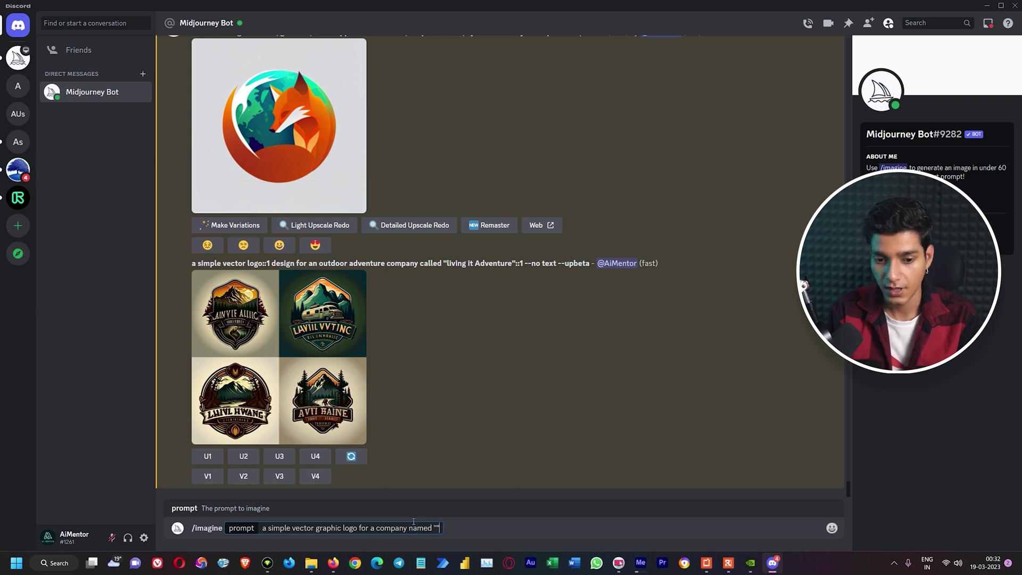
pyautogui.press('BackSpace')
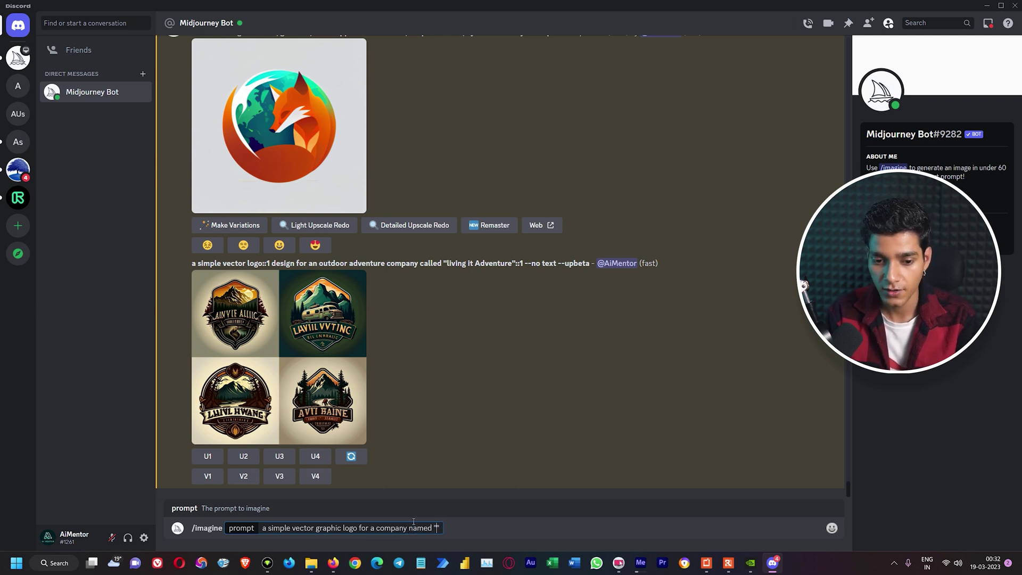
pyautogui.write('Fodd Ready')
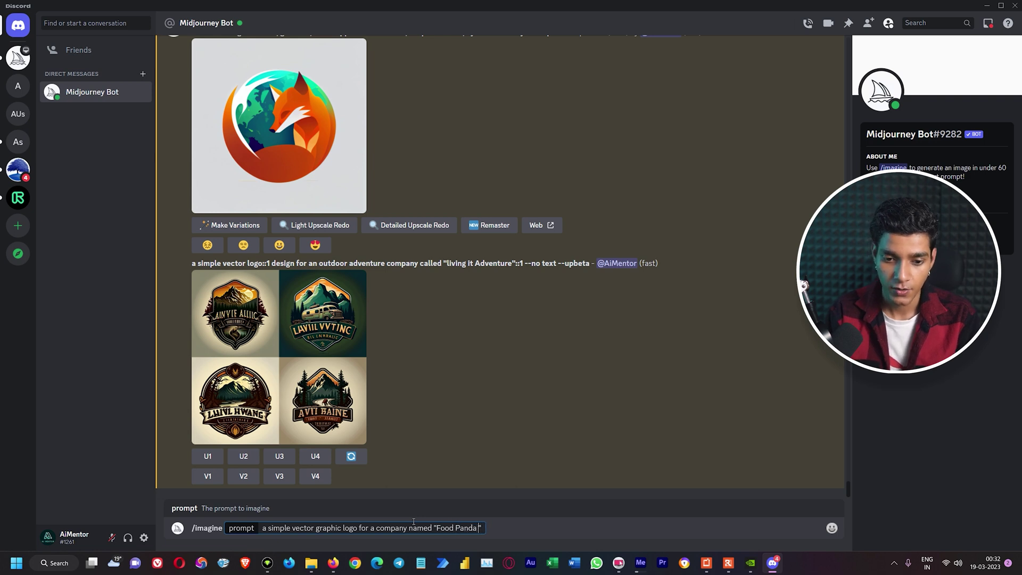
pyautogui.press('Return')
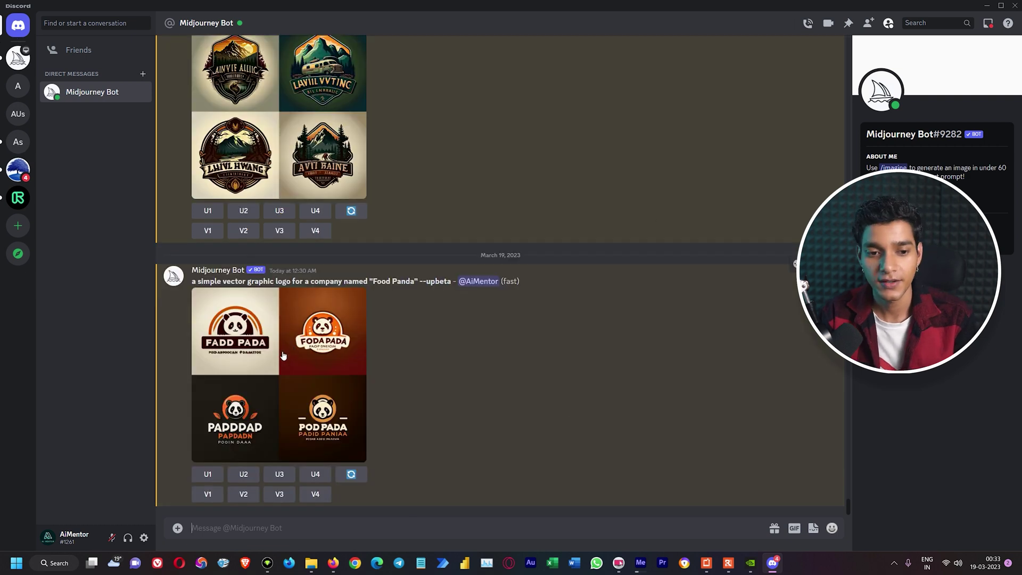
pyautogui.click(283, 356)
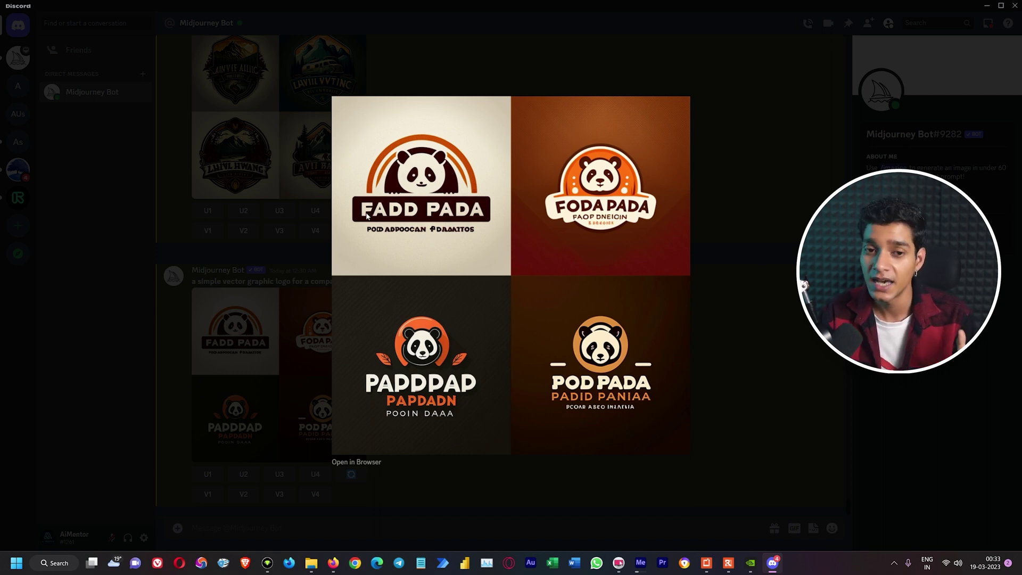
pyautogui.click(772, 286)
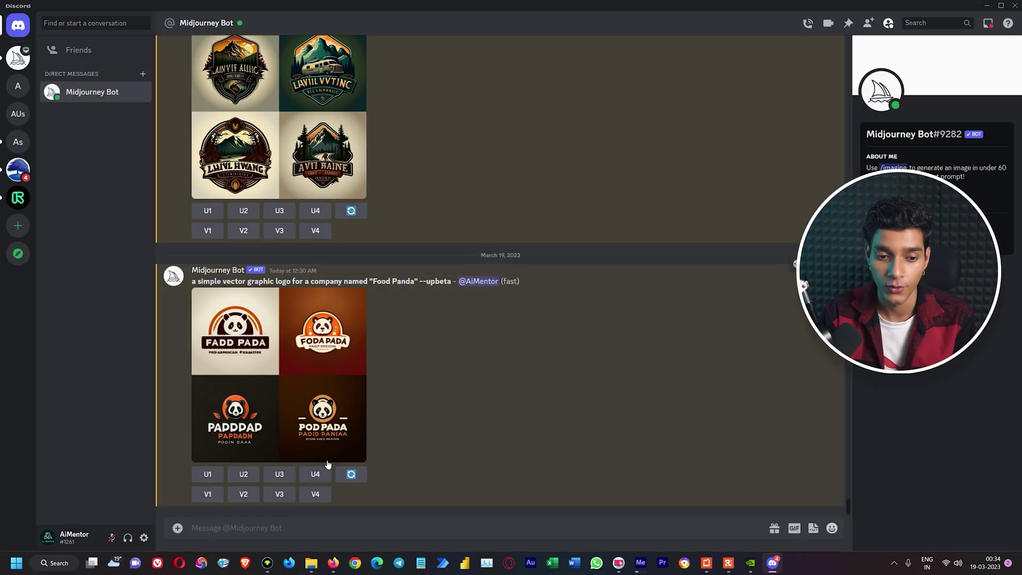
# Step: Generate images with the /imagine prompt "vector graphic logo of panda, simple minimal --no realistic photo details"
pyautogui.write('/')
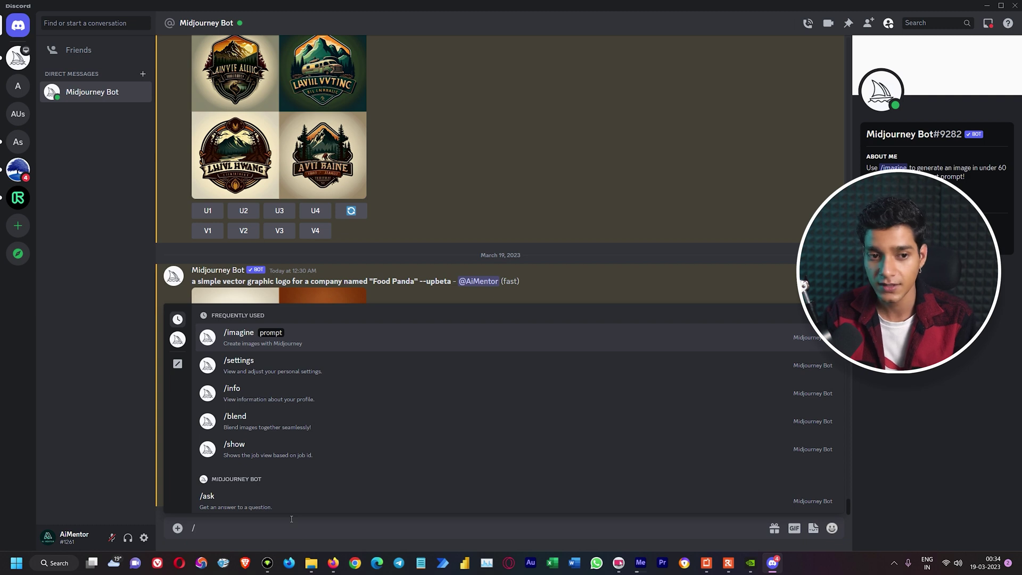
pyautogui.press('Return')
pyautogui.write('vector graphic logo of panda, simple minimal --no realistic photo details')
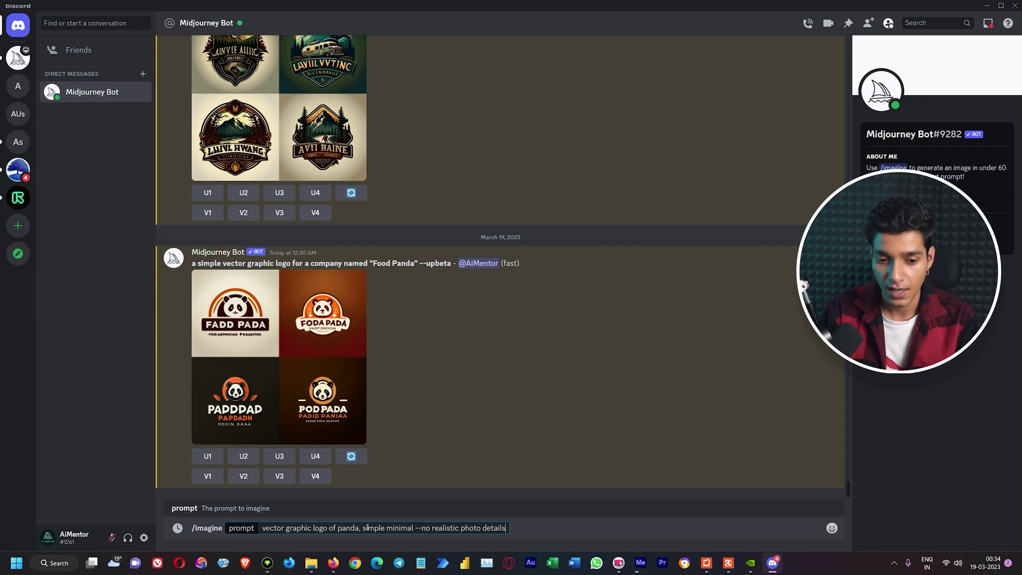
pyautogui.moveTo(364, 531); pyautogui.dragTo(492, 526)
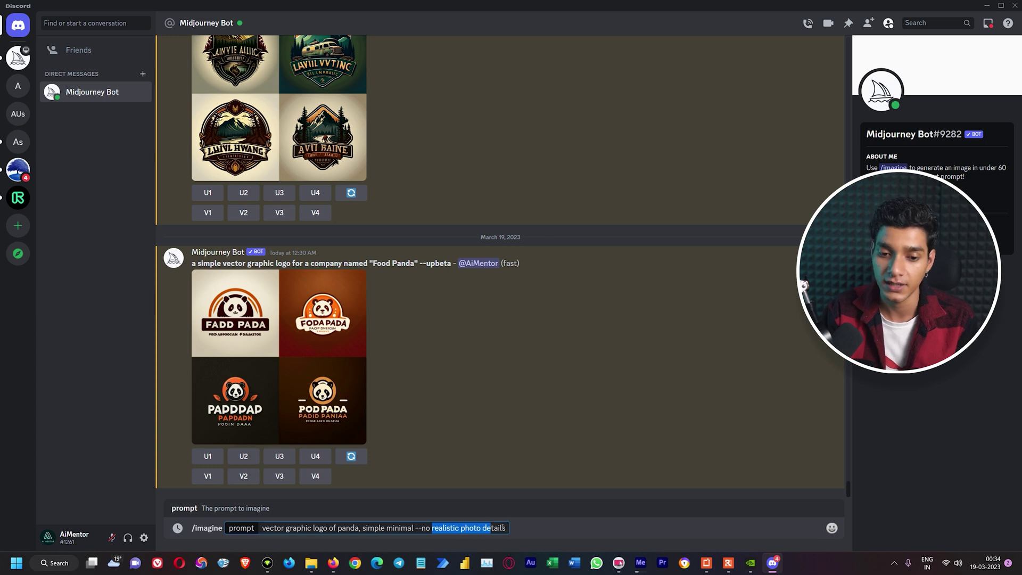
pyautogui.click(507, 528)
pyautogui.press('Return')
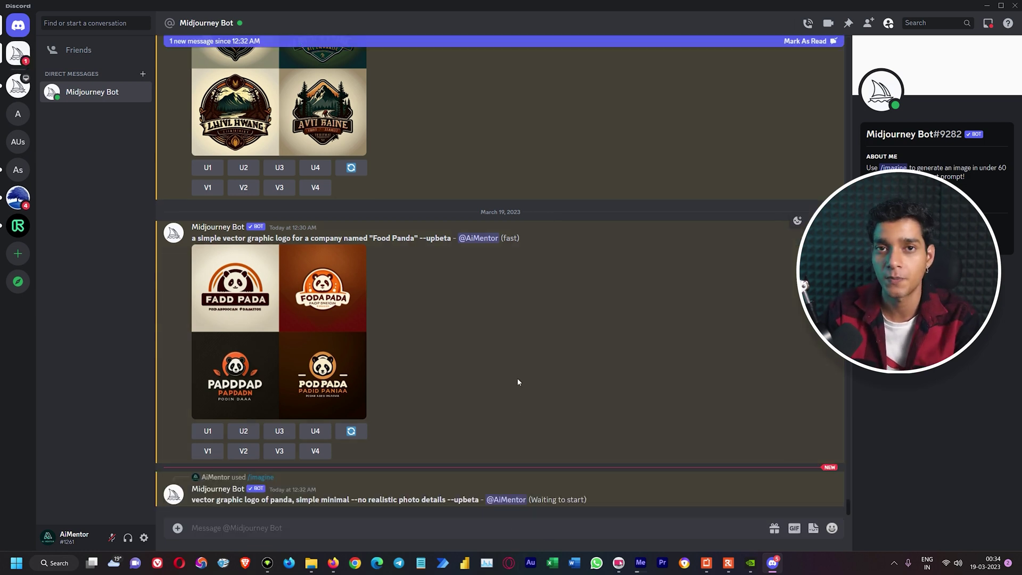
# Step: Examine the "Food Panda" logo grid and the minimal panda logo grid at enlarged size
pyautogui.click(282, 313)
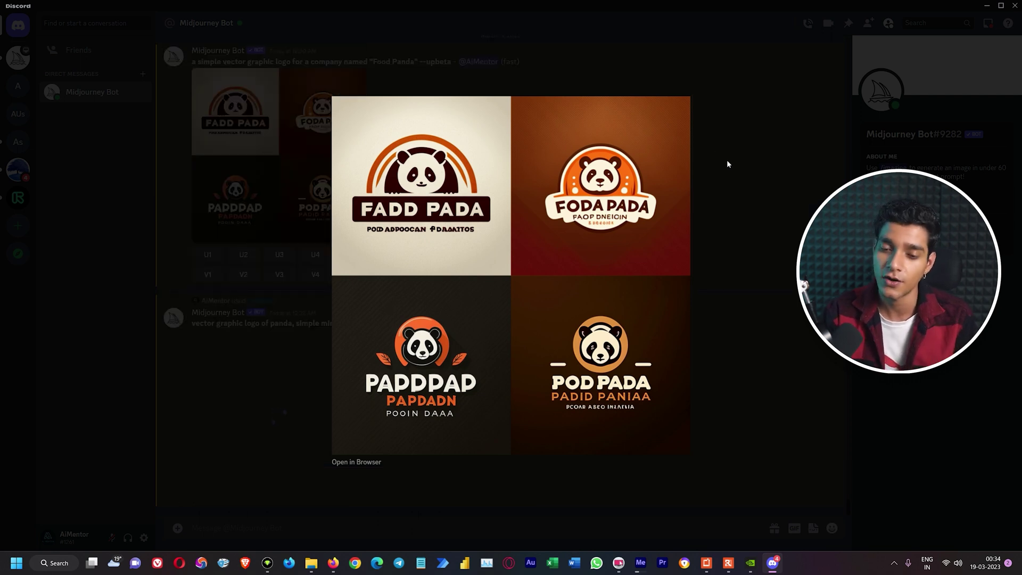
pyautogui.click(736, 256)
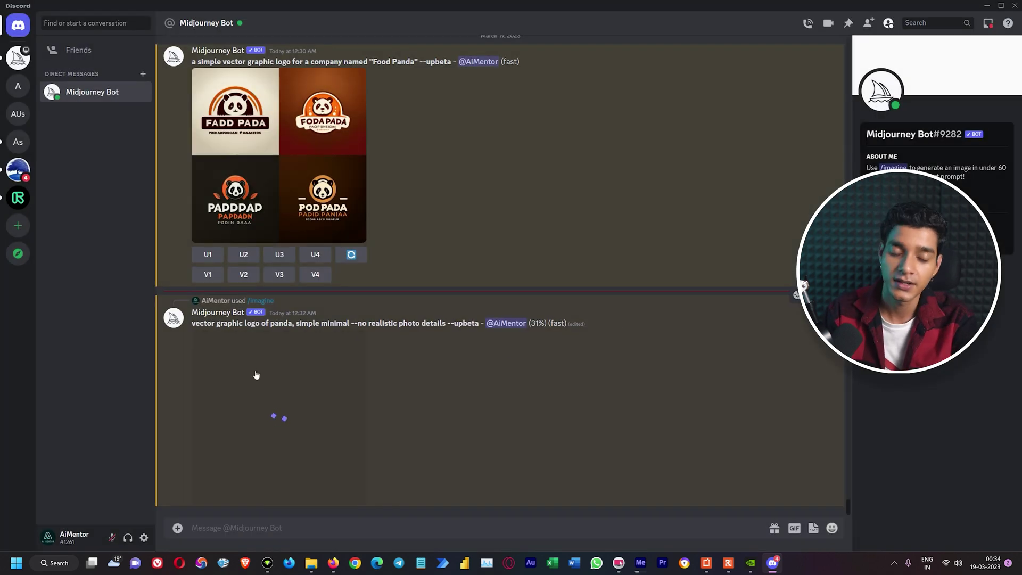
pyautogui.scroll(2, 313, 417)
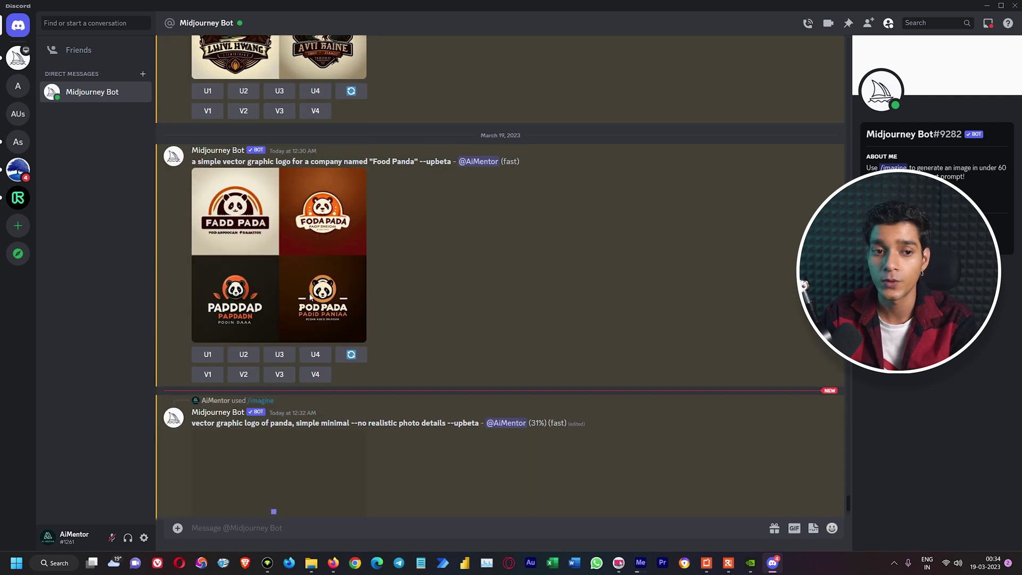
pyautogui.click(311, 280)
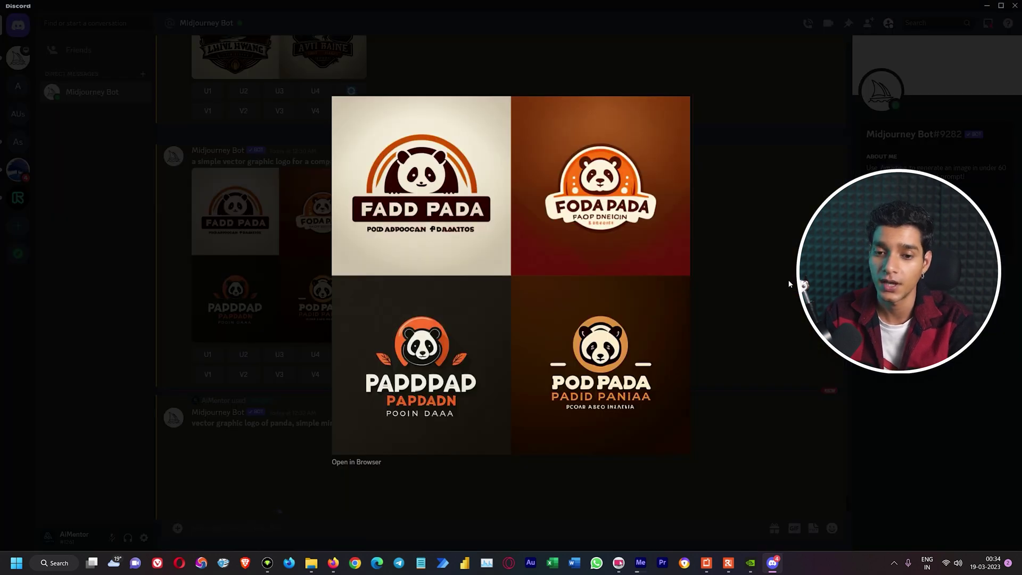
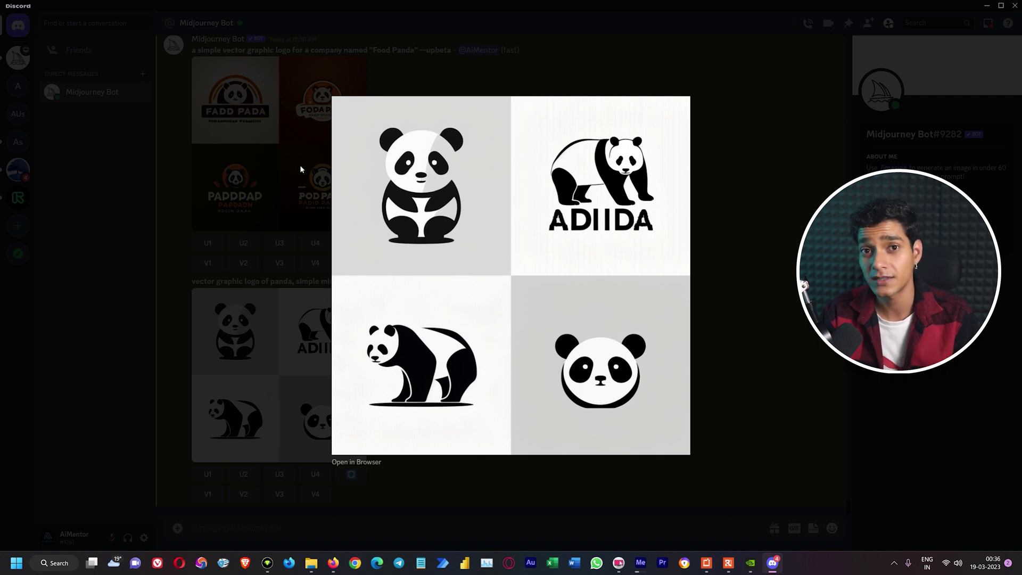
pyautogui.click(742, 246)
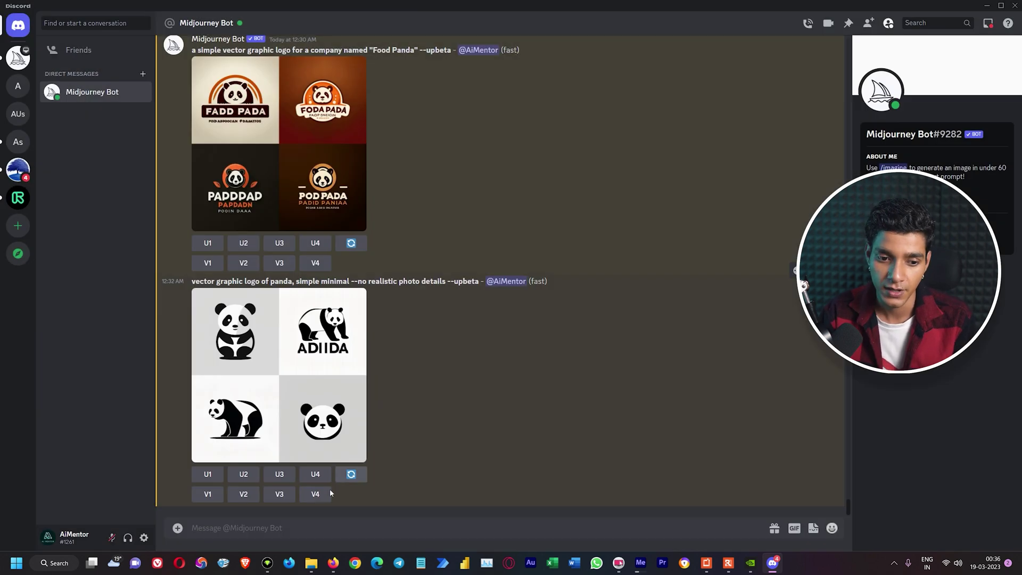
# Step: Start a new /imagine prompt reusing the earlier text a simple vector graphic logo for a company named "Food Panda"
pyautogui.write('/imagine')
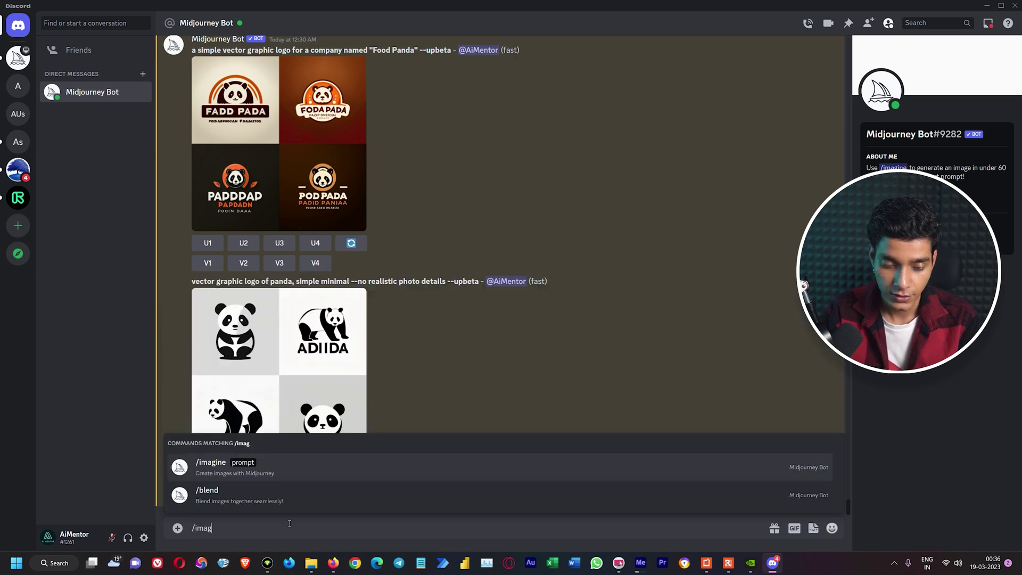
pyautogui.press('Tab')
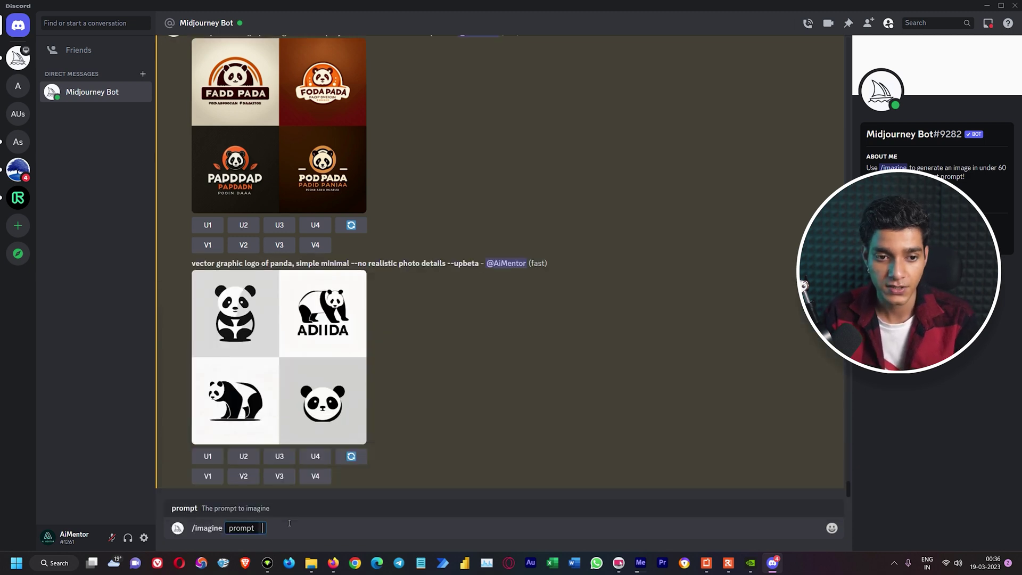
pyautogui.scroll(2, 516, 336)
pyautogui.moveTo(192, 153); pyautogui.dragTo(418, 153)
pyautogui.hotkey('ctrl', 'c')
pyautogui.scroll(-2, 516, 336)
pyautogui.click(266, 529)
pyautogui.hotkey('ctrl', 'v')
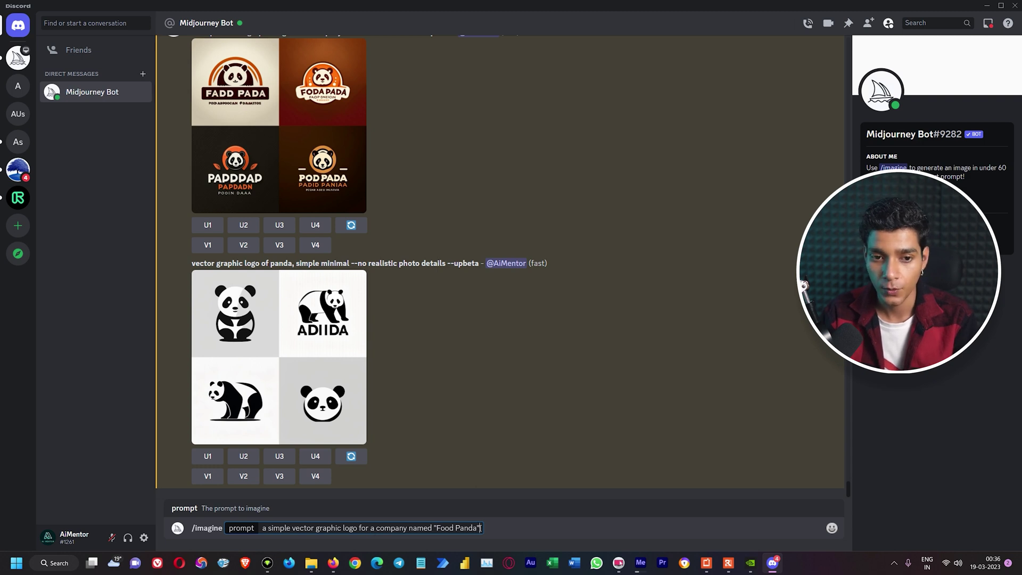
# Step: Append "--no realisitic photo details" to the "Food Panda" prompt and submit it
pyautogui.write('--no ')
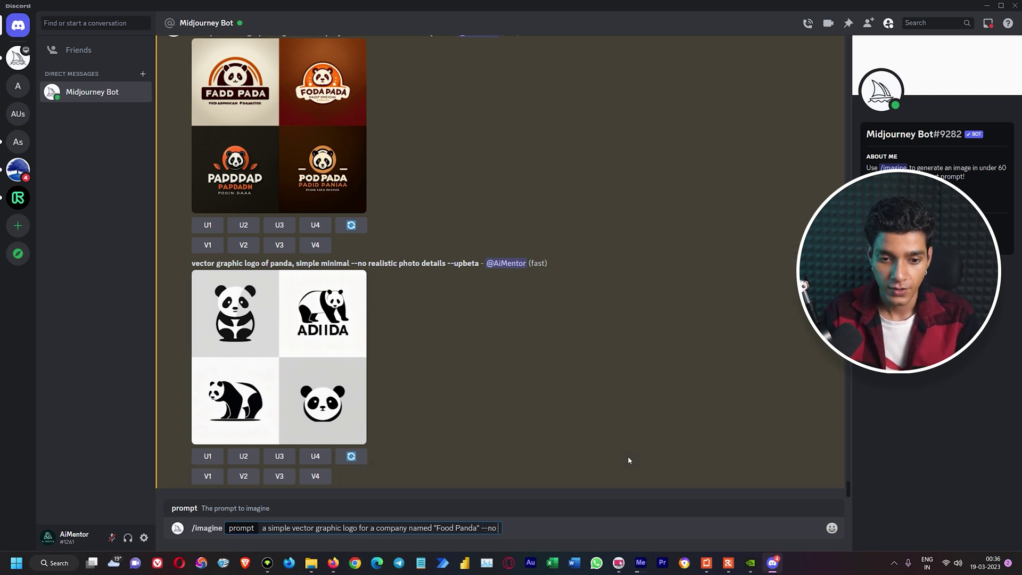
pyautogui.write('r')
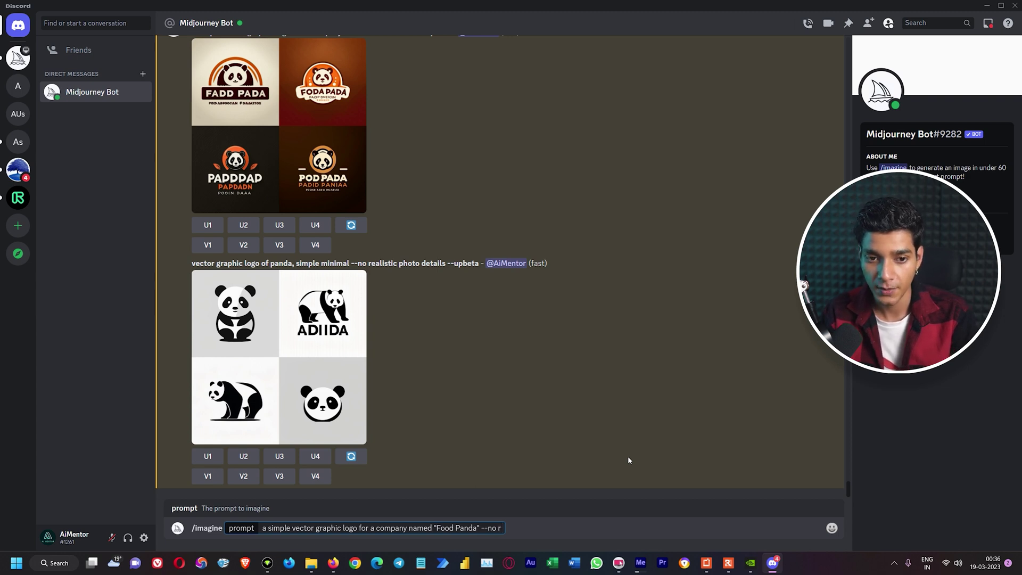
pyautogui.write('ealisitic photo details')
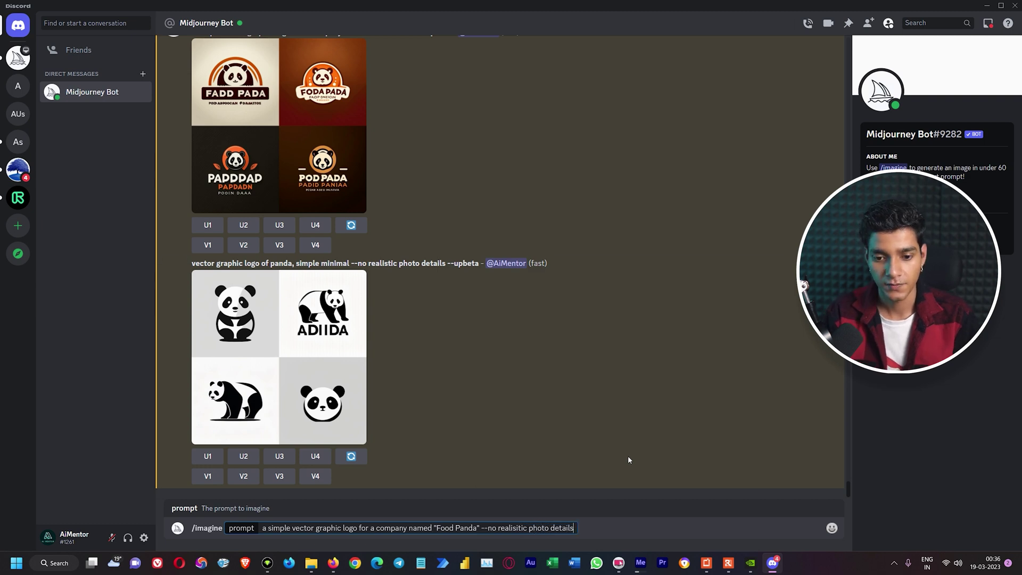
pyautogui.press('Return')
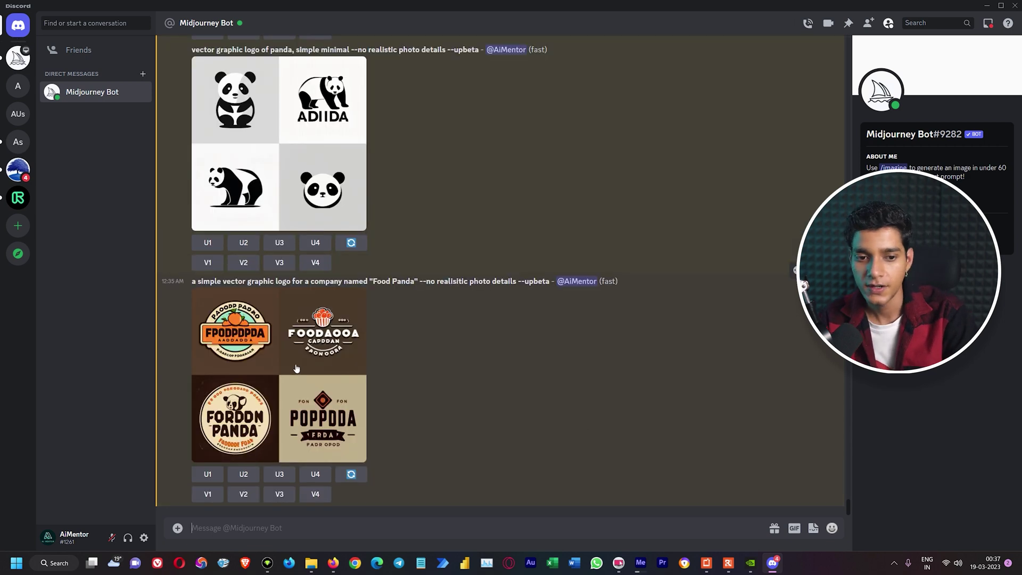
# Step: Compare the new "Food Panda" logo grid with the original "Food Panda" grid and the minimal panda grid
pyautogui.click(296, 367)
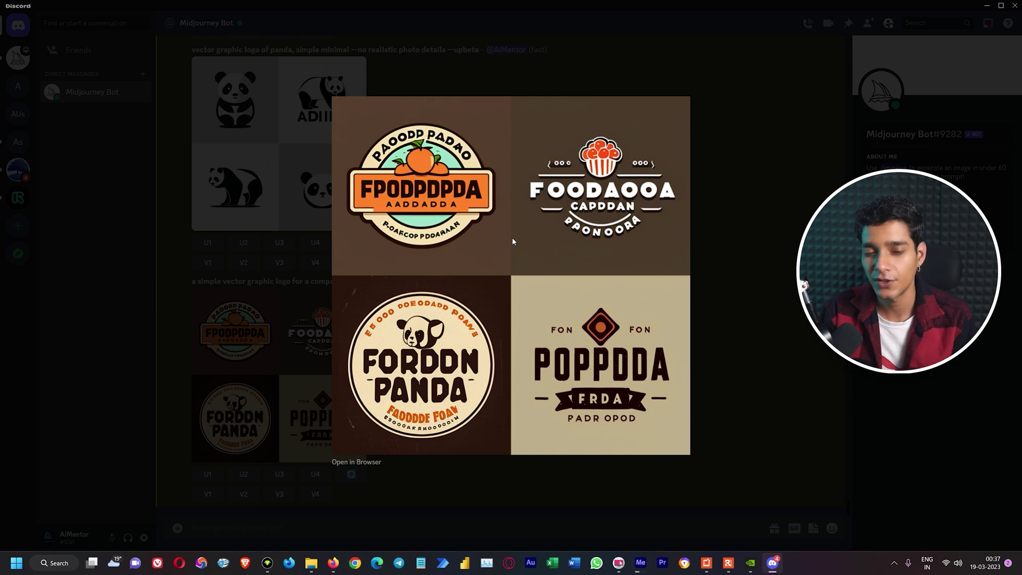
pyautogui.click(721, 246)
pyautogui.scroll(5, 471, 368)
pyautogui.click(290, 196)
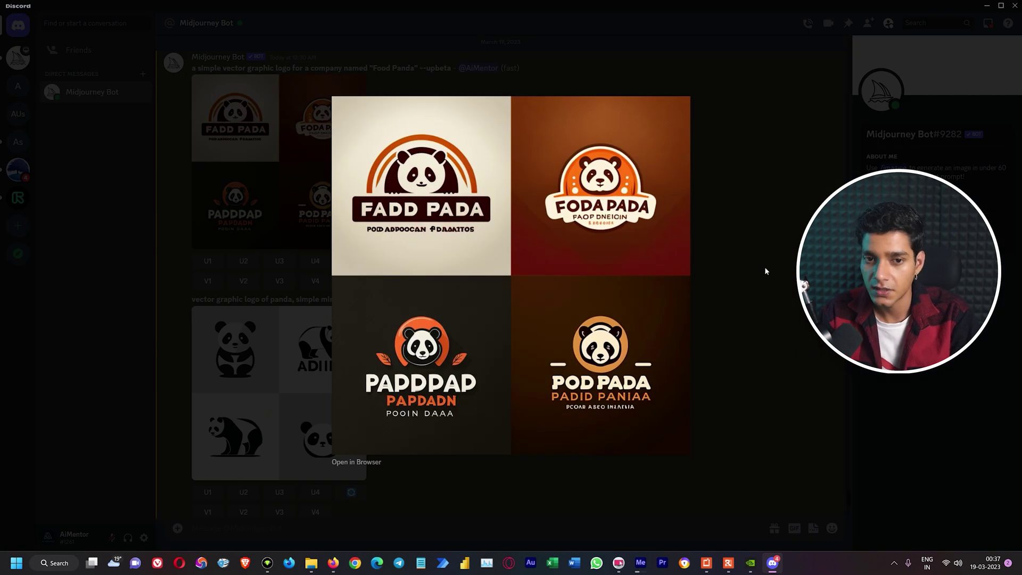
pyautogui.click(766, 271)
pyautogui.scroll(-5, 586, 346)
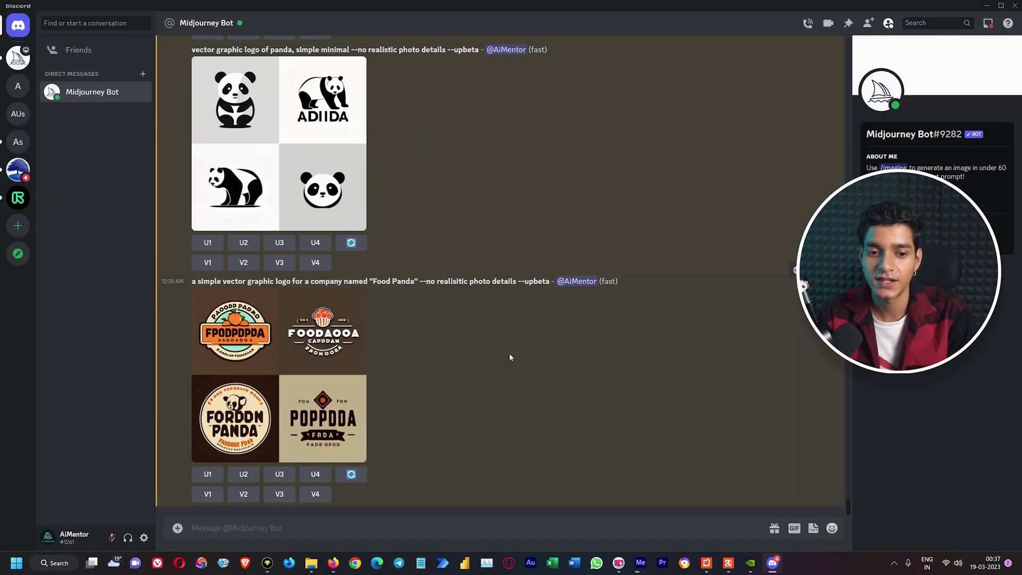
pyautogui.click(294, 348)
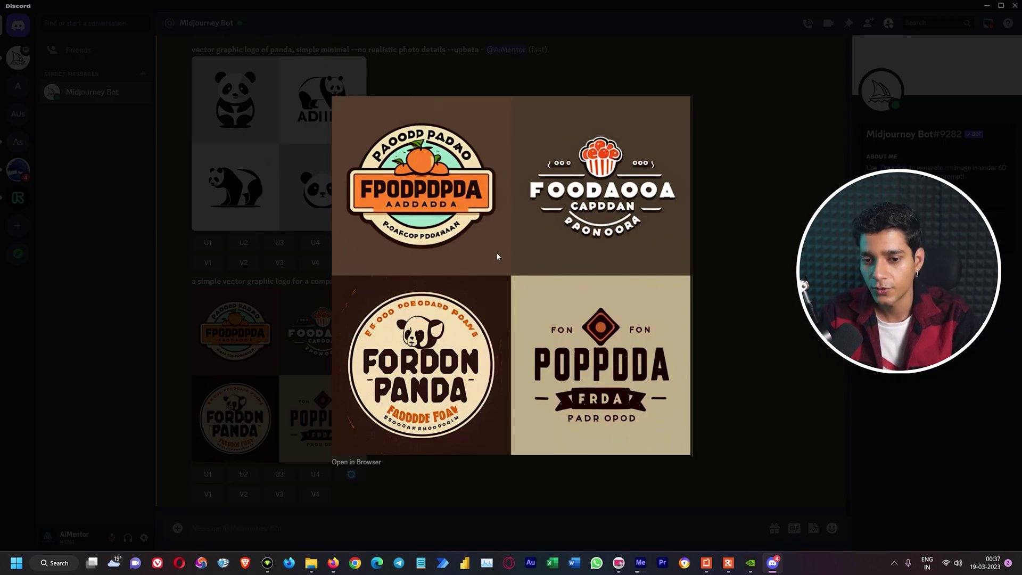
pyautogui.click(752, 281)
pyautogui.scroll(4, 484, 312)
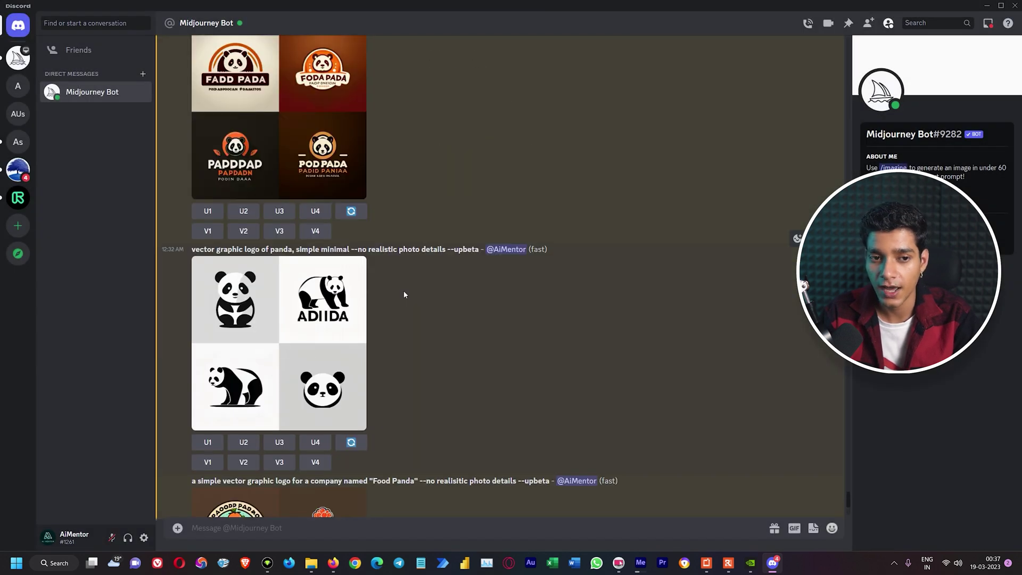
pyautogui.scroll(-5, 462, 302)
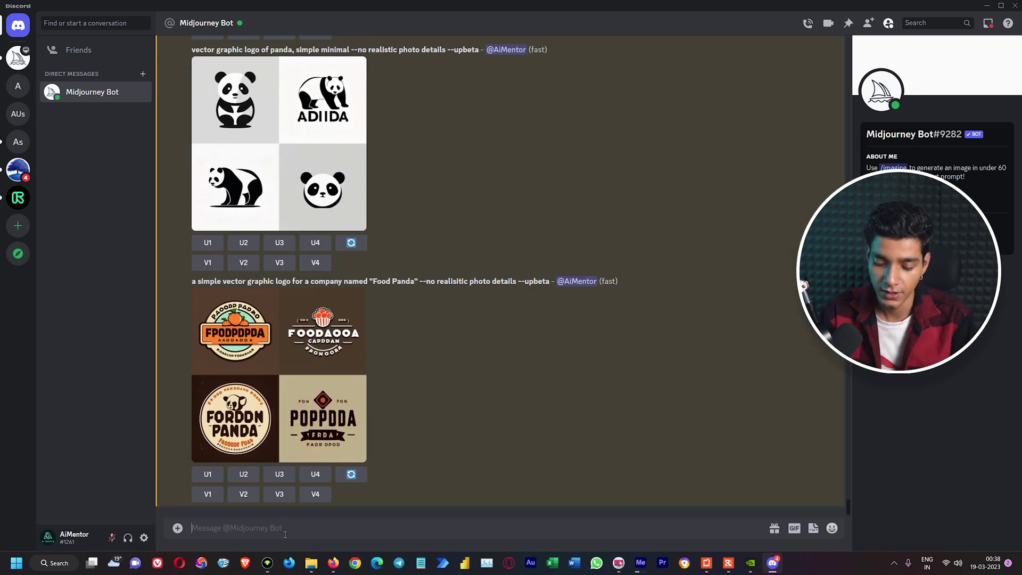
# Step: Generate images with the /imagine prompt "a vector logo of a pand eating food --no text"
pyautogui.write('/im')
pyautogui.press('Return')
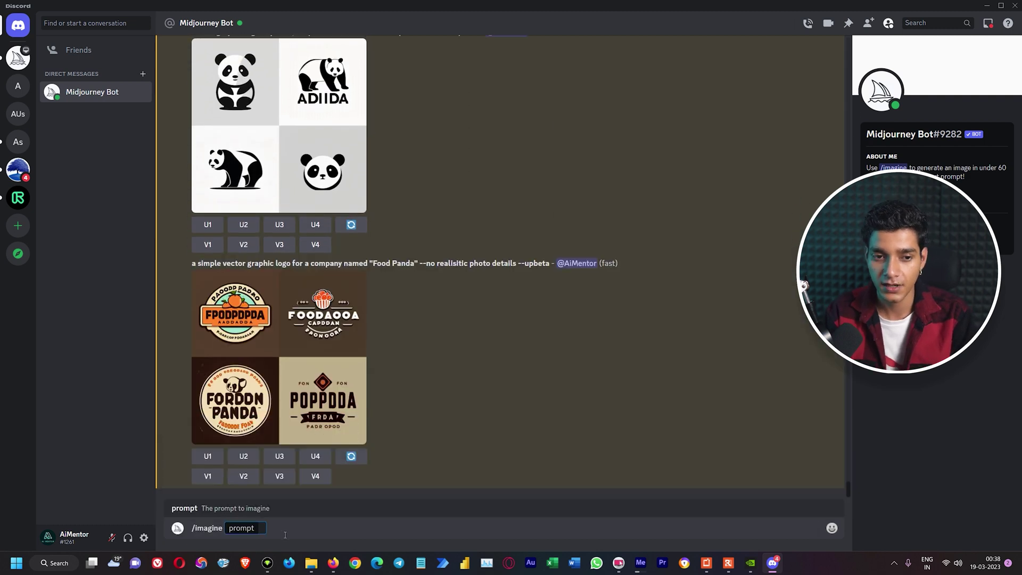
pyautogui.write('a s')
pyautogui.press('BackSpace')
pyautogui.write('vector logo of ')
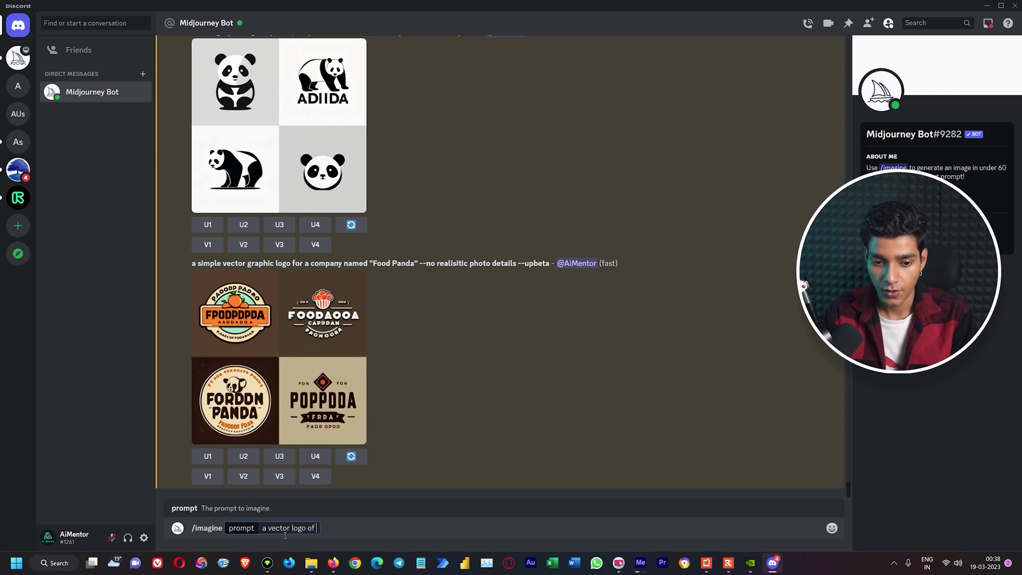
pyautogui.write('a pand eating food --no')
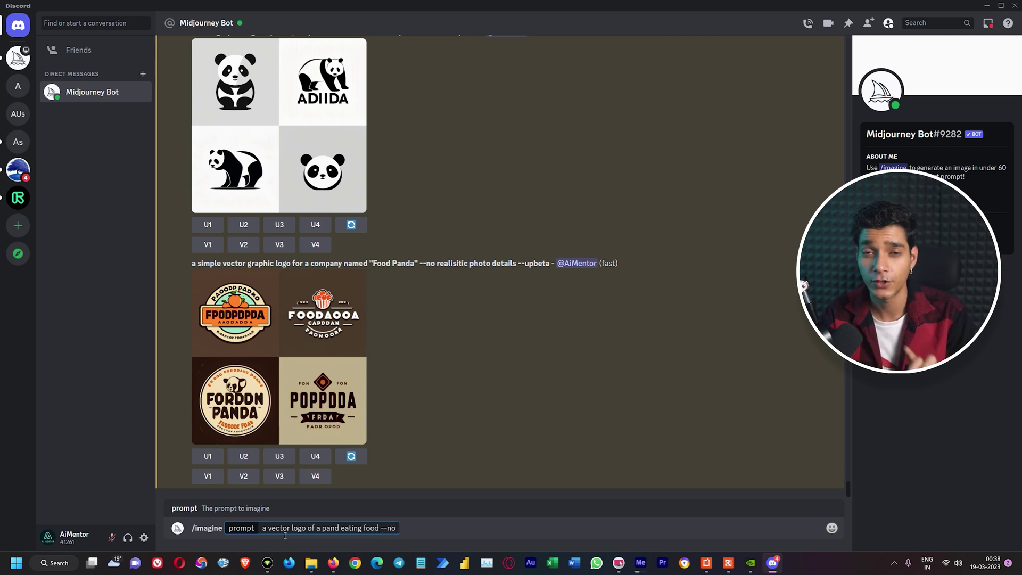
pyautogui.write(' text')
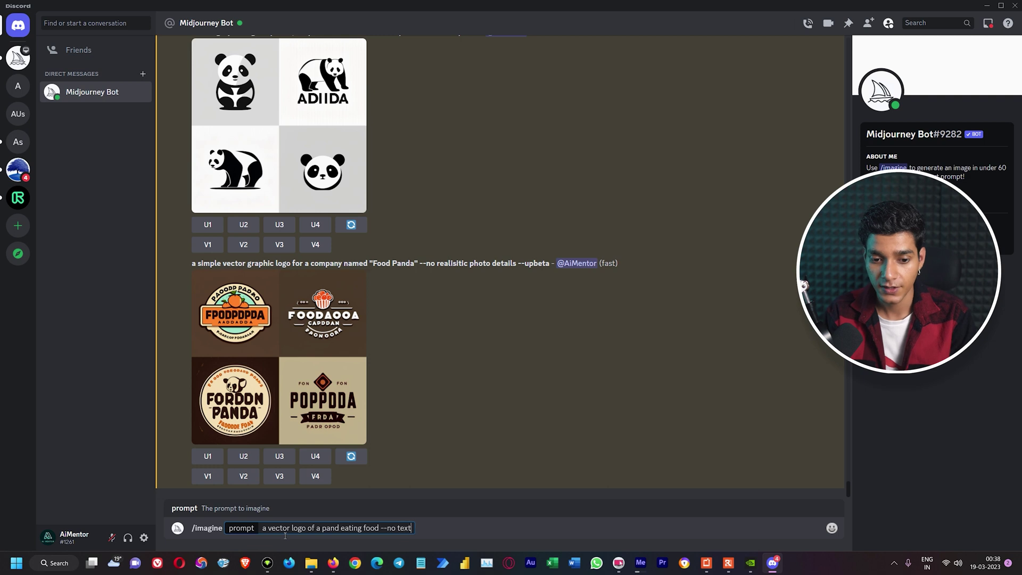
pyautogui.press('Return')
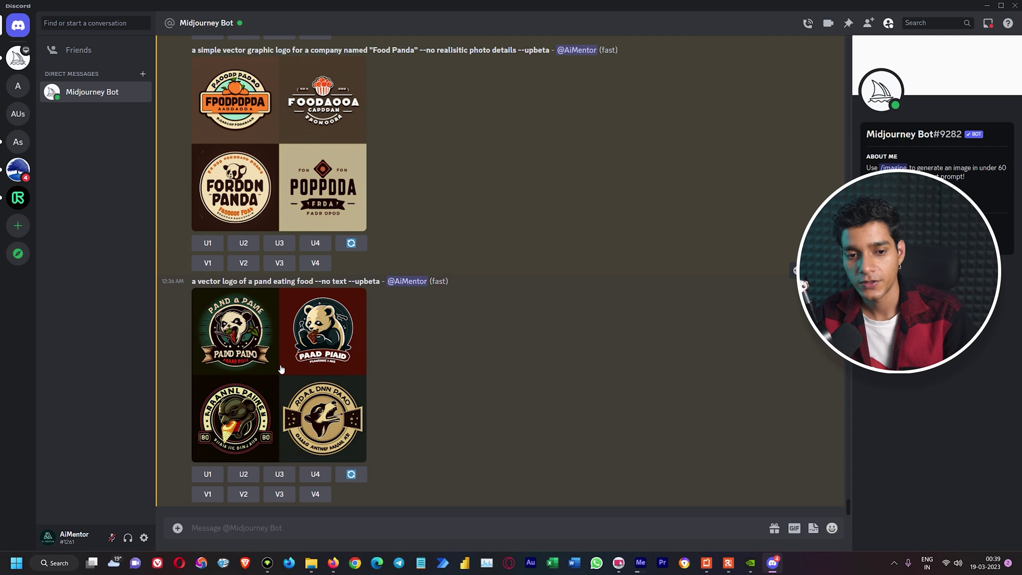
# Step: View the new panda eating food logo grid at enlarged size and upscale its second image
pyautogui.click(309, 345)
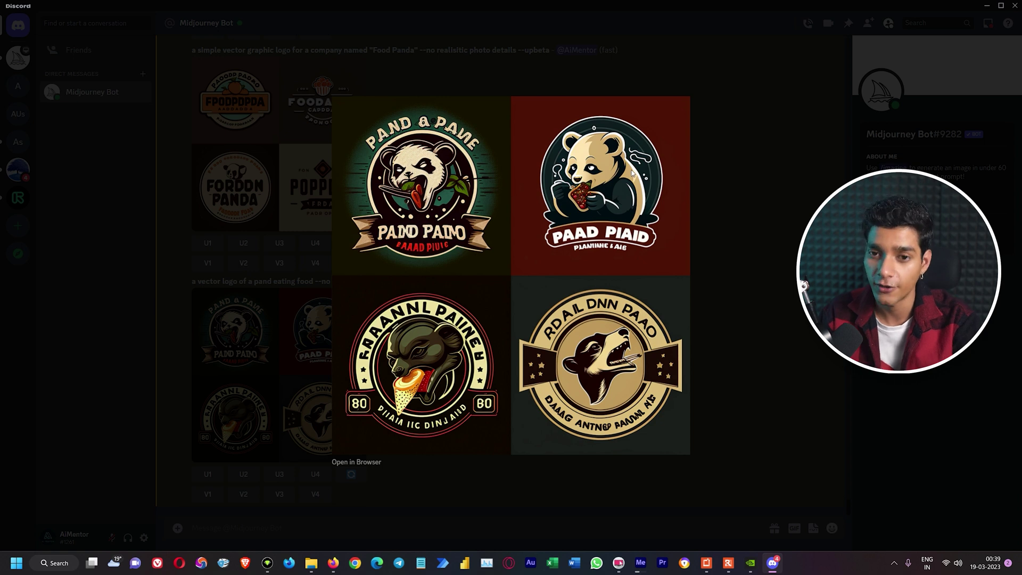
pyautogui.click(751, 190)
pyautogui.click(243, 474)
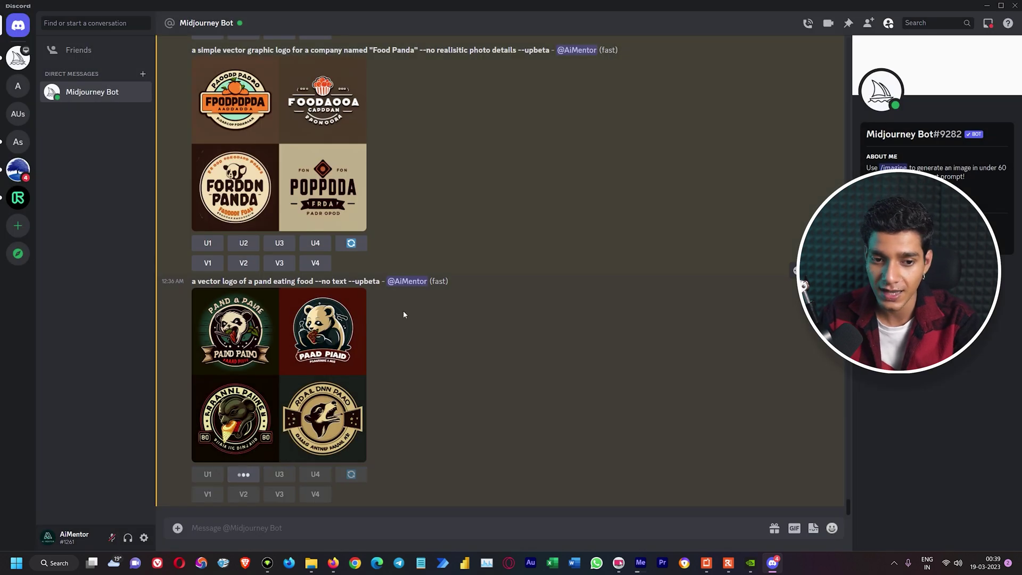
# Step: Examine the original "Food Panda" logo grid at enlarged size and return to the panda eating food grid
pyautogui.scroll(10, 400, 326)
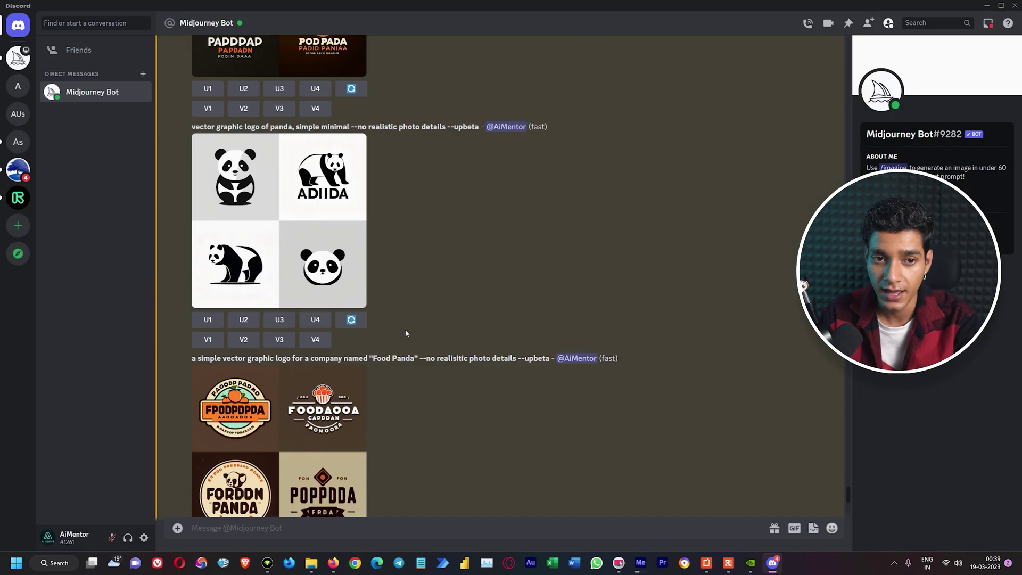
pyautogui.scroll(3, 403, 325)
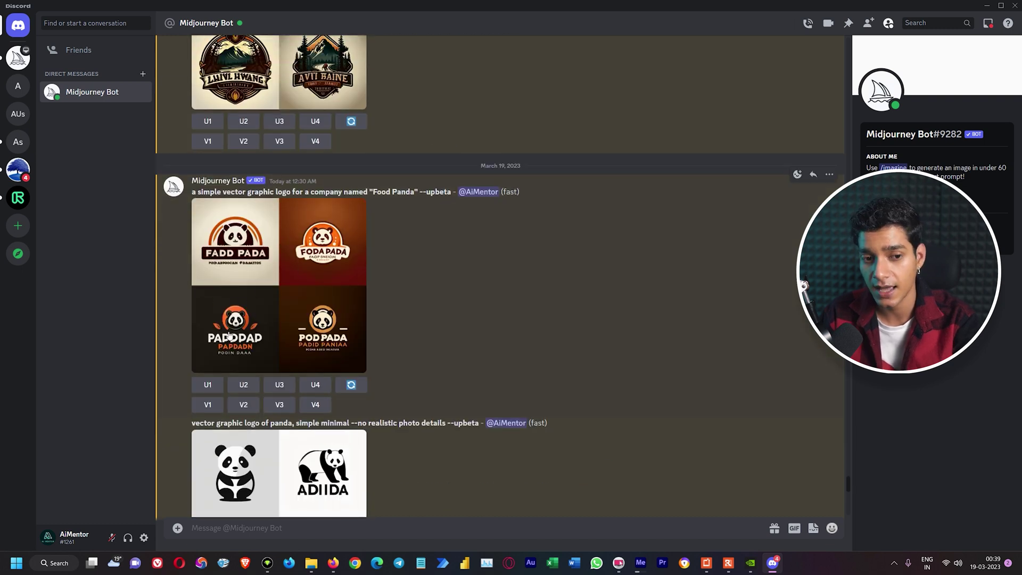
pyautogui.click(241, 320)
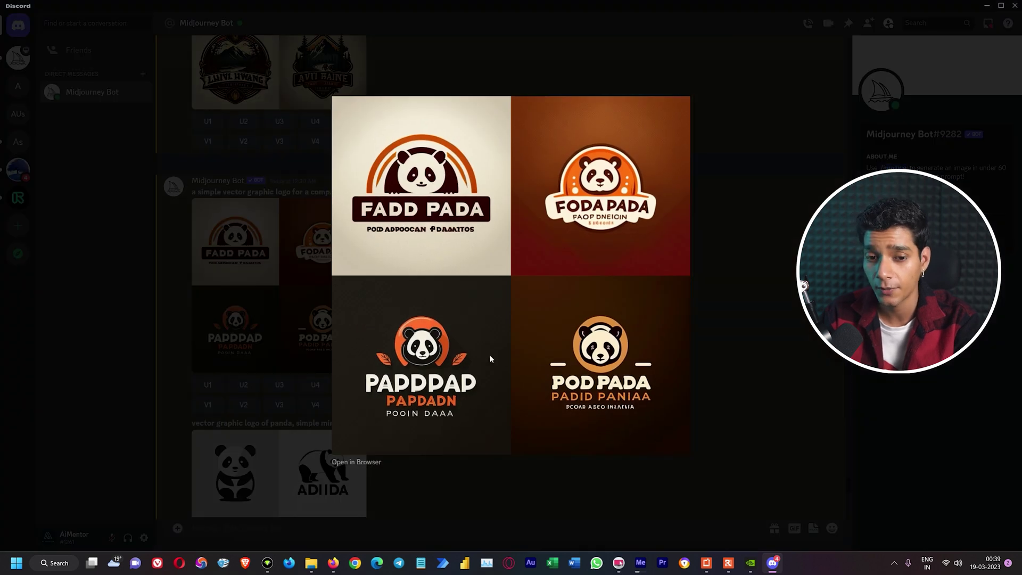
pyautogui.click(728, 334)
pyautogui.scroll(-10, 435, 347)
pyautogui.click(244, 427)
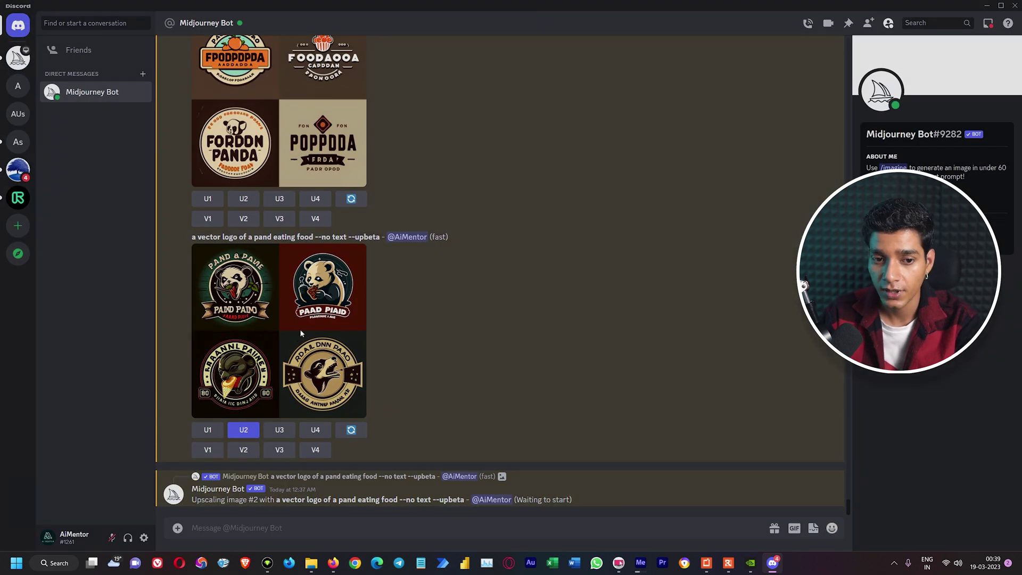
# Step: Examine the panda eating food grid and the upscaled version of its second logo at enlarged size
pyautogui.click(299, 329)
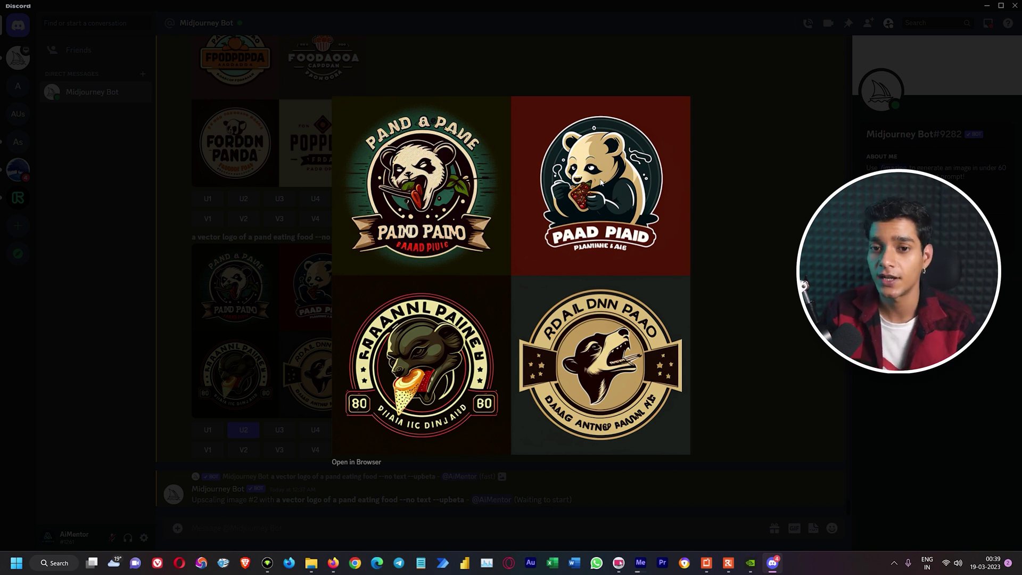
pyautogui.click(723, 198)
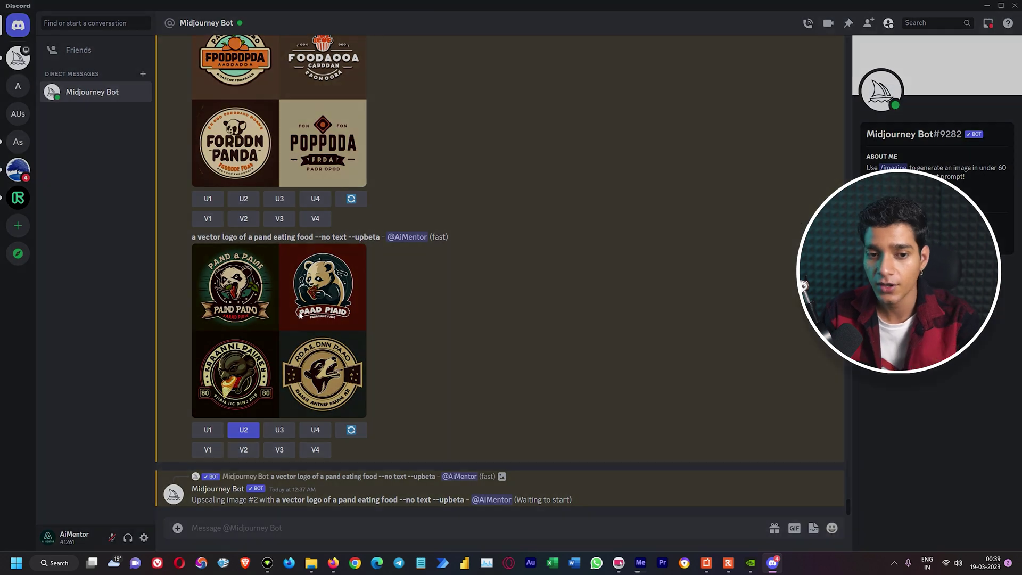
pyautogui.click(300, 315)
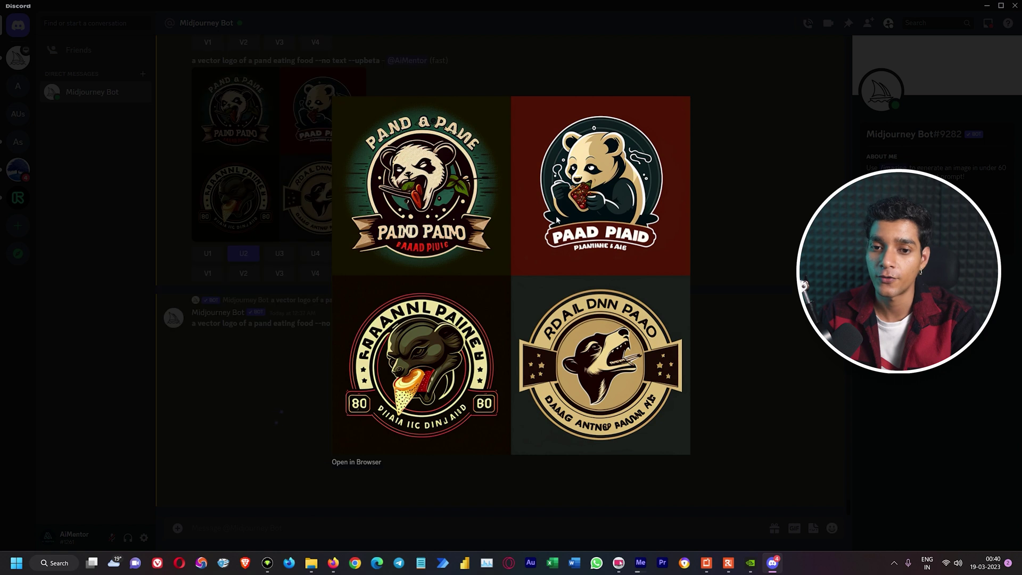
pyautogui.click(768, 214)
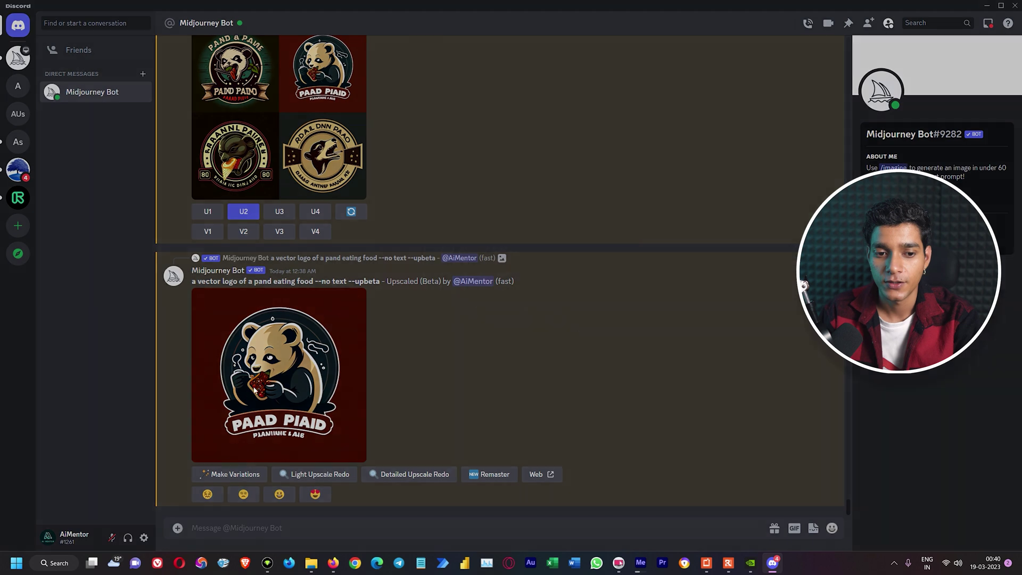
pyautogui.click(334, 410)
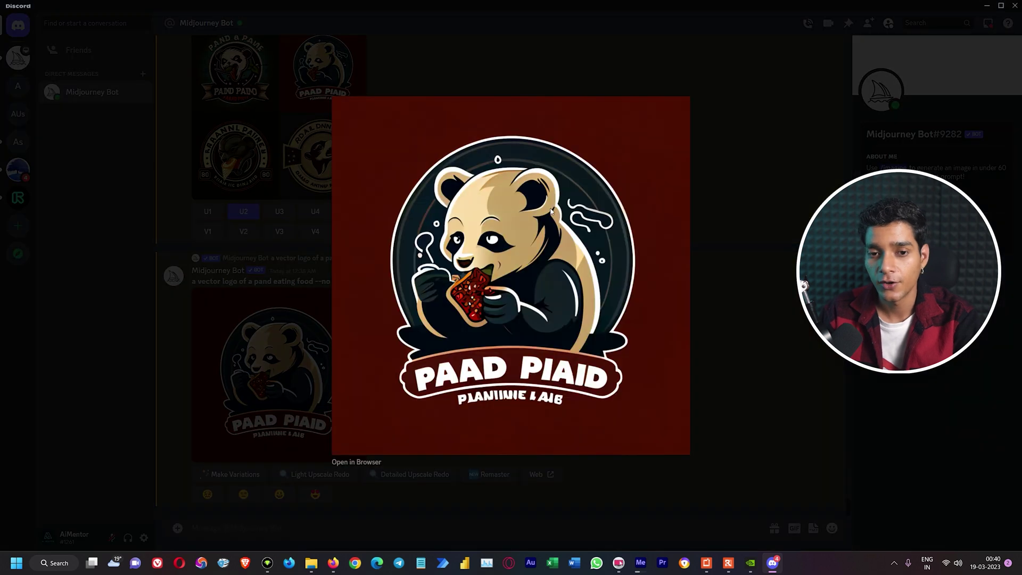